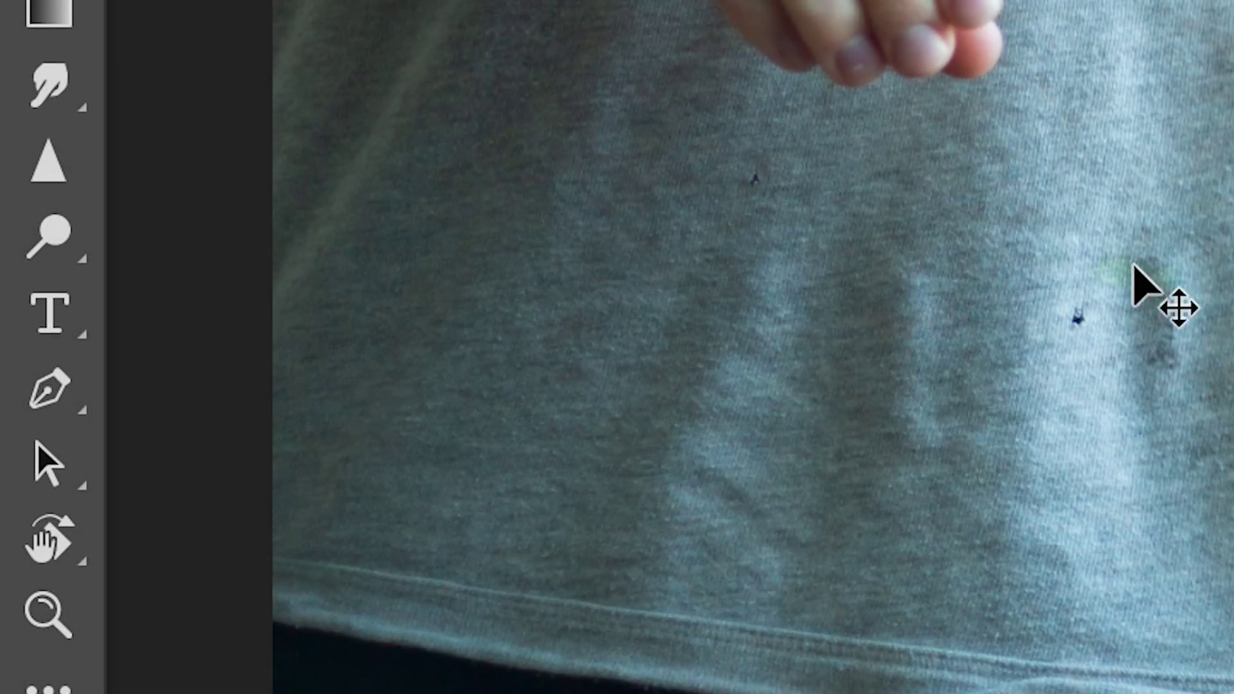
- Add the text "HOLDING TEXT" across the photo in Avenir Black, set its size to 100 pt and enlarge it two increments further
{"action": "left_click", "coordinate": [68, 315]}
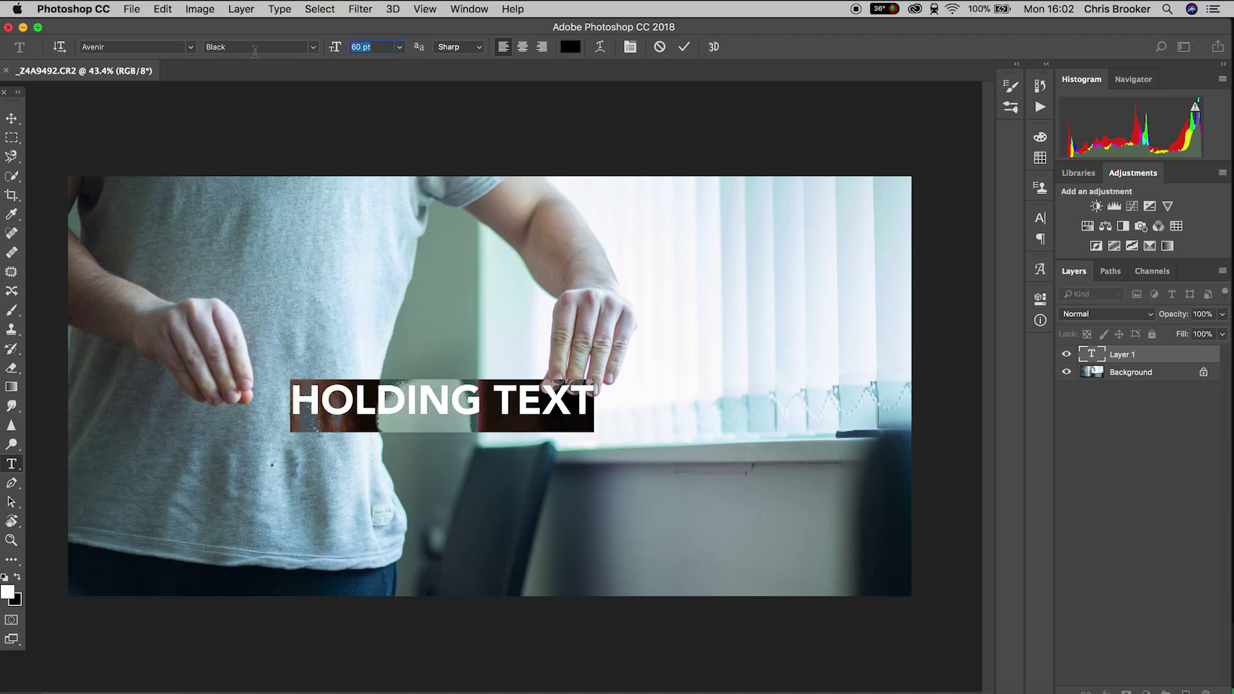
{"action": "type", "text": "100"}
{"action": "key", "text": "shift+Up"}
{"action": "key", "text": "shift+Up"}
- Move the text under both hands and rotate it about -3.38° so that the hands appear to grip its upper edge
{"action": "left_click", "coordinate": [11, 118]}
{"action": "left_click_drag", "start_coordinate": [479, 365], "coordinate": [337, 387]}
{"action": "key", "text": "super+t"}
{"action": "left_click_drag", "start_coordinate": [771, 357], "coordinate": [764, 338]}
{"action": "mouse_move", "coordinate": [600, 423]}
{"action": "left_mouse_down"}
{"action": "mouse_move", "coordinate": [579, 421]}
{"action": "mouse_move", "coordinate": [608, 405]}
{"action": "left_mouse_up"}
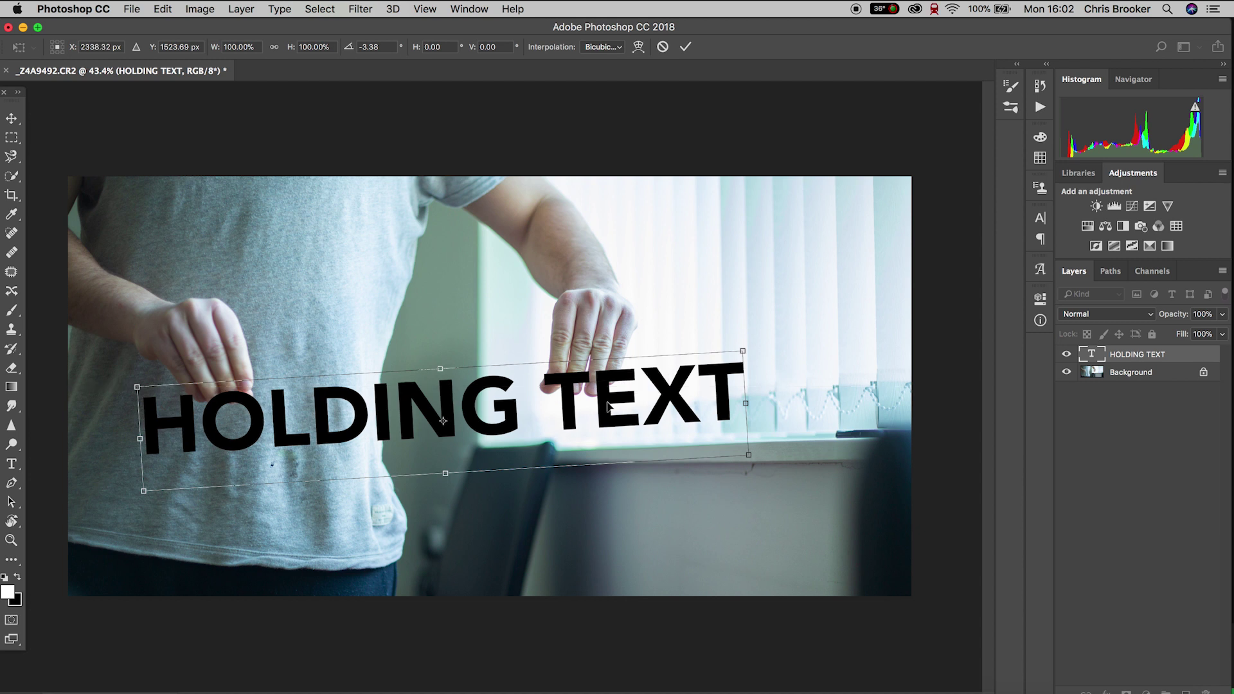
{"action": "key", "text": "Return"}
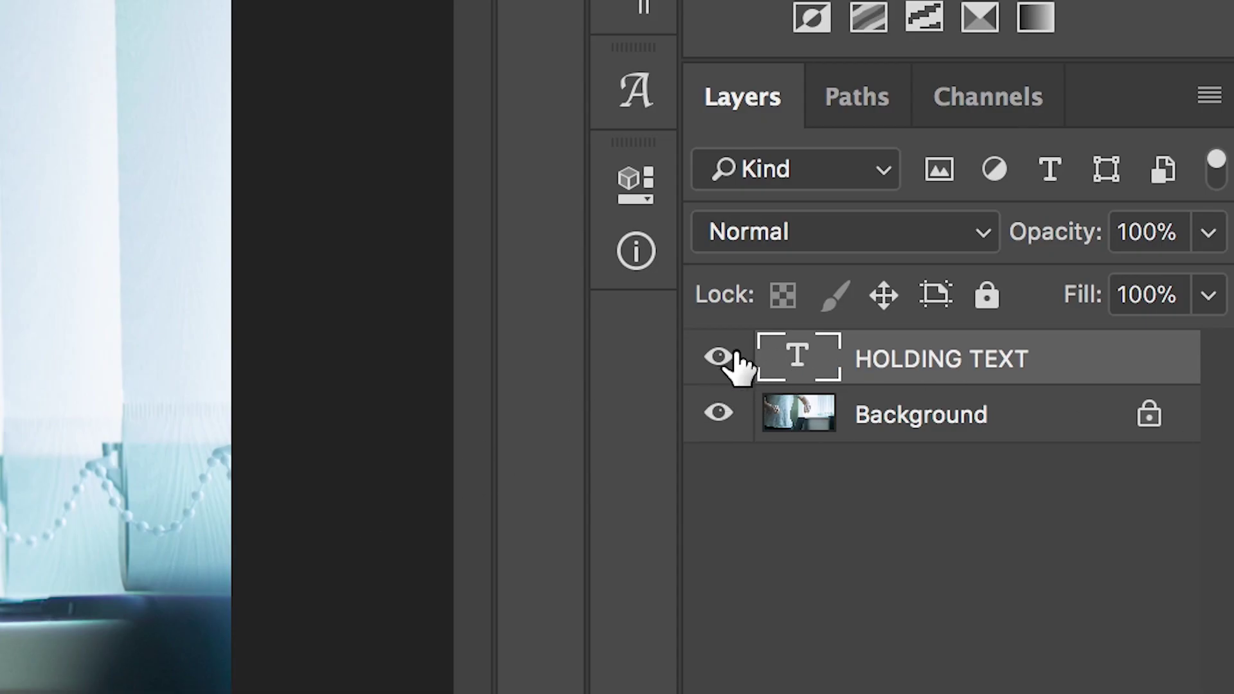
- Hide the HOLDING TEXT layer and unlock the Background layer
{"action": "left_click", "coordinate": [743, 354]}
{"action": "left_click", "coordinate": [1148, 415]}
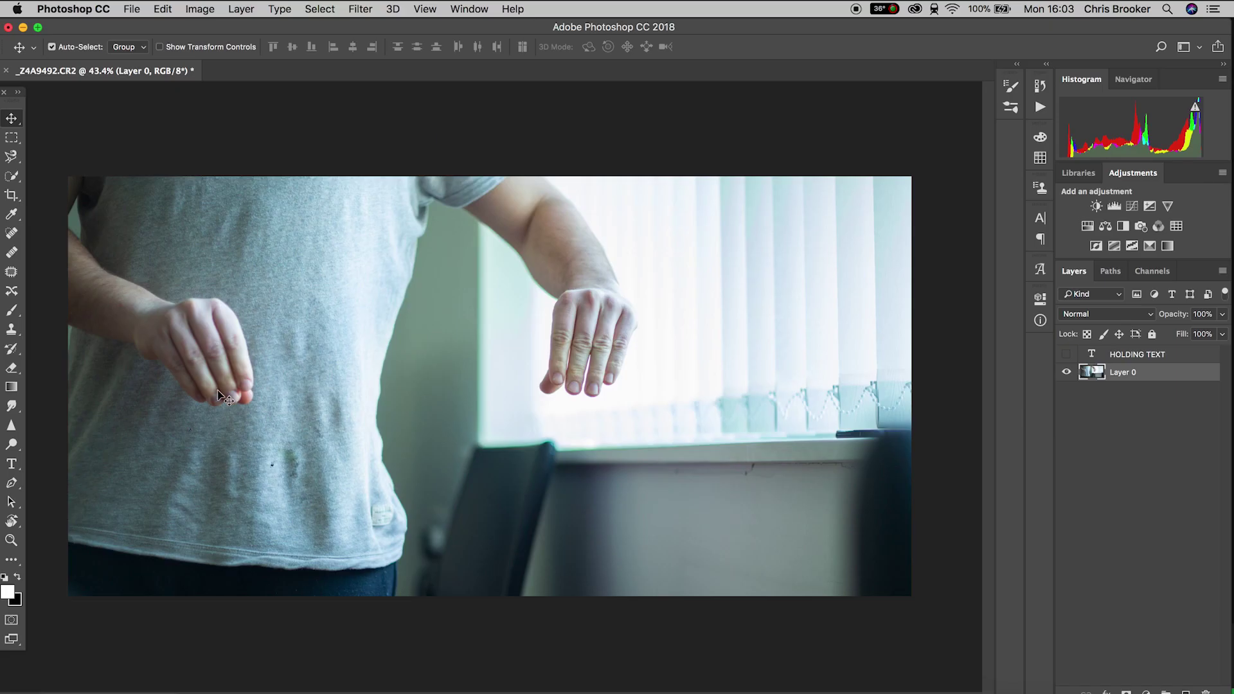
{"action": "scroll", "coordinate": [218, 395], "scroll_direction": "up", "scroll_amount": 5}
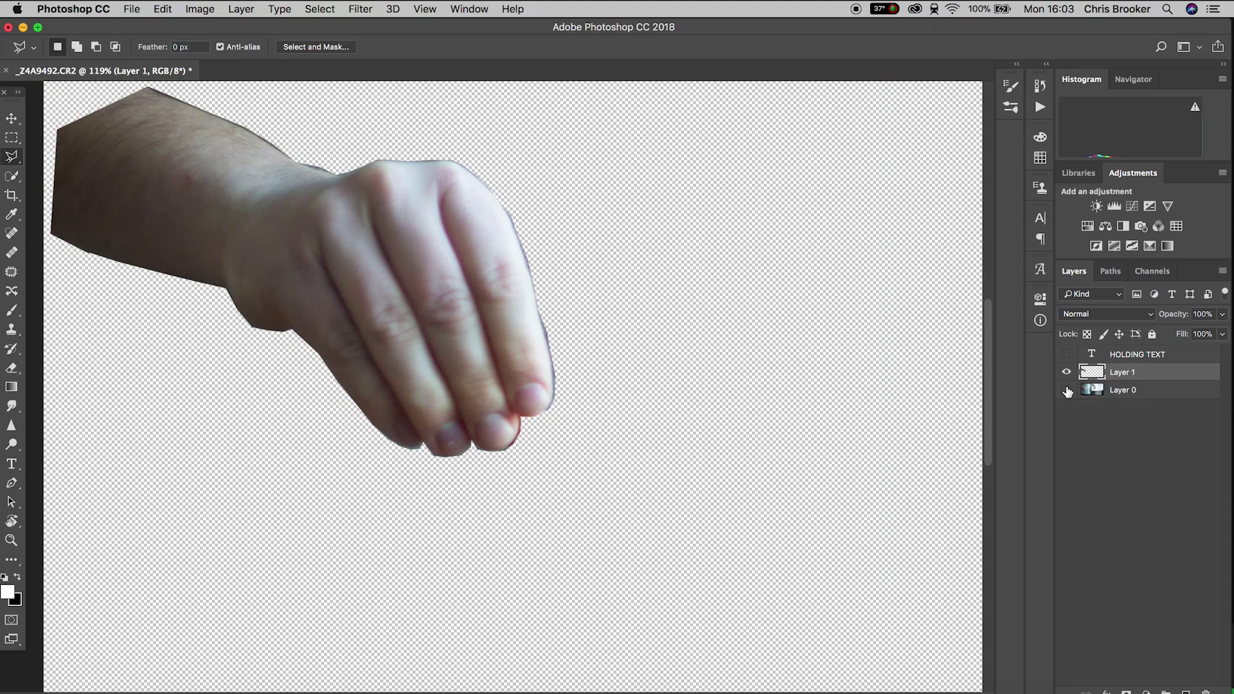
- Show Layer 0, outline the hand in front of the blinds with the Polygonal Lasso, and copy it to a new layer
{"action": "left_click", "coordinate": [1067, 391]}
{"action": "left_click_drag", "start_coordinate": [855, 287], "coordinate": [212, 329]}
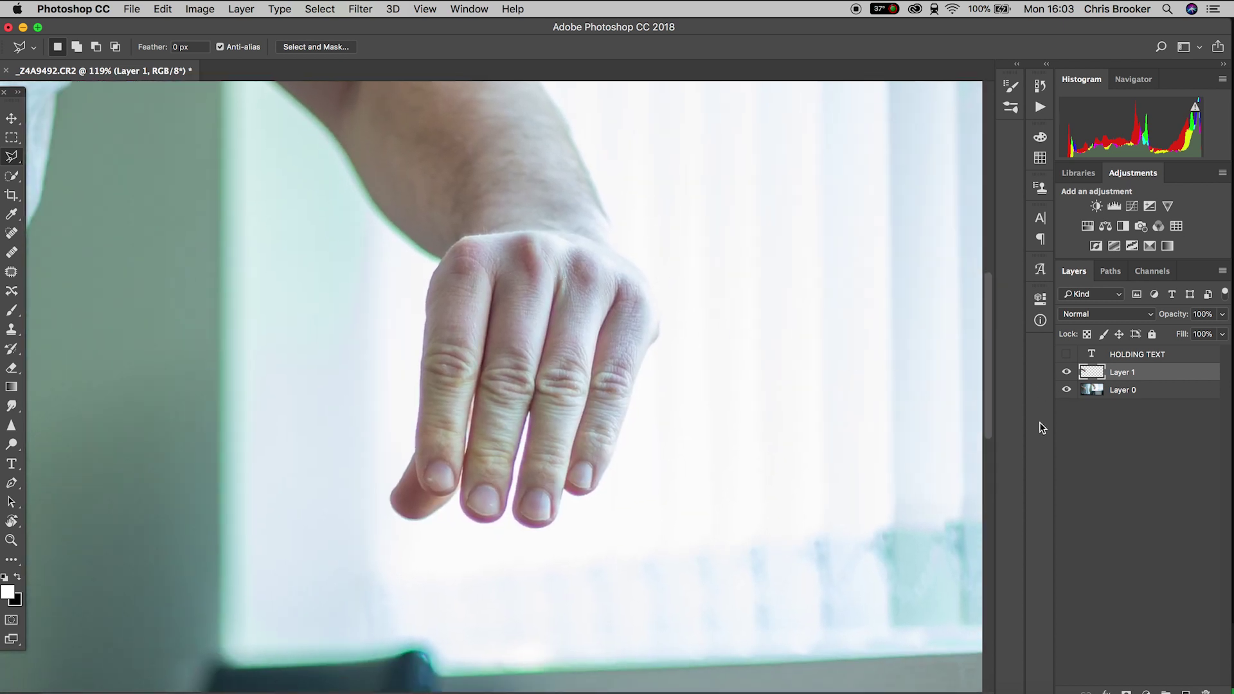
{"action": "left_click", "coordinate": [1105, 390]}
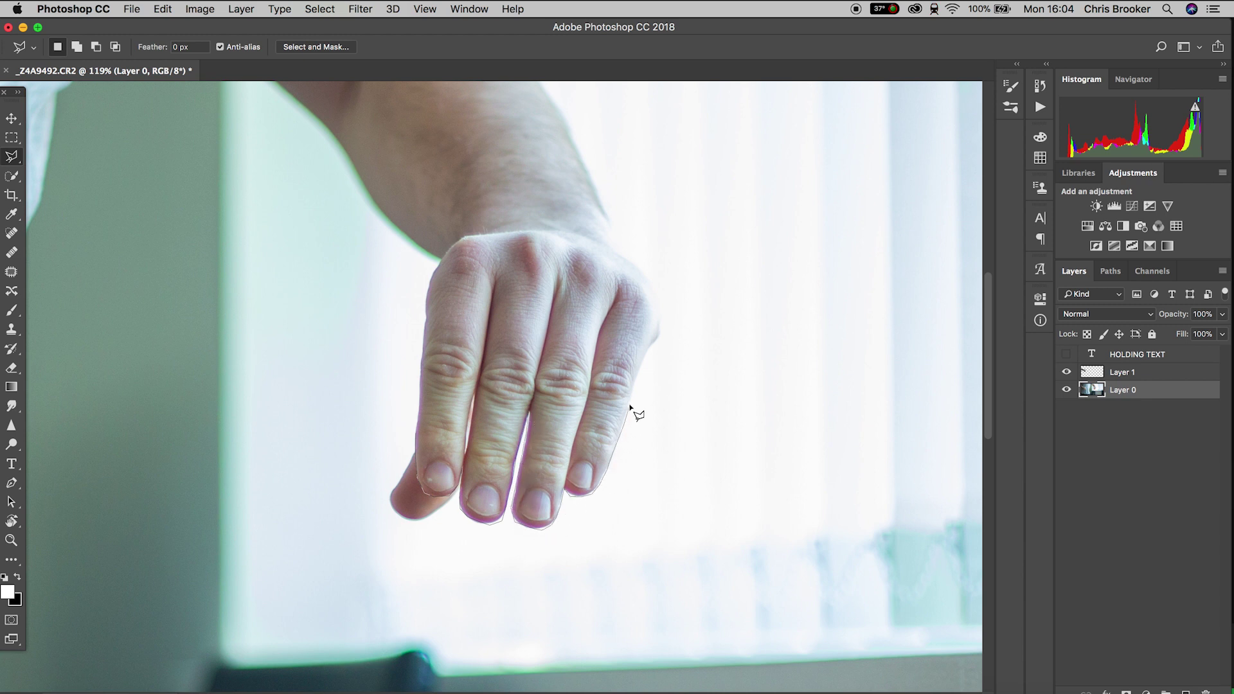
{"action": "left_click", "coordinate": [424, 370]}
{"action": "left_click", "coordinate": [421, 437]}
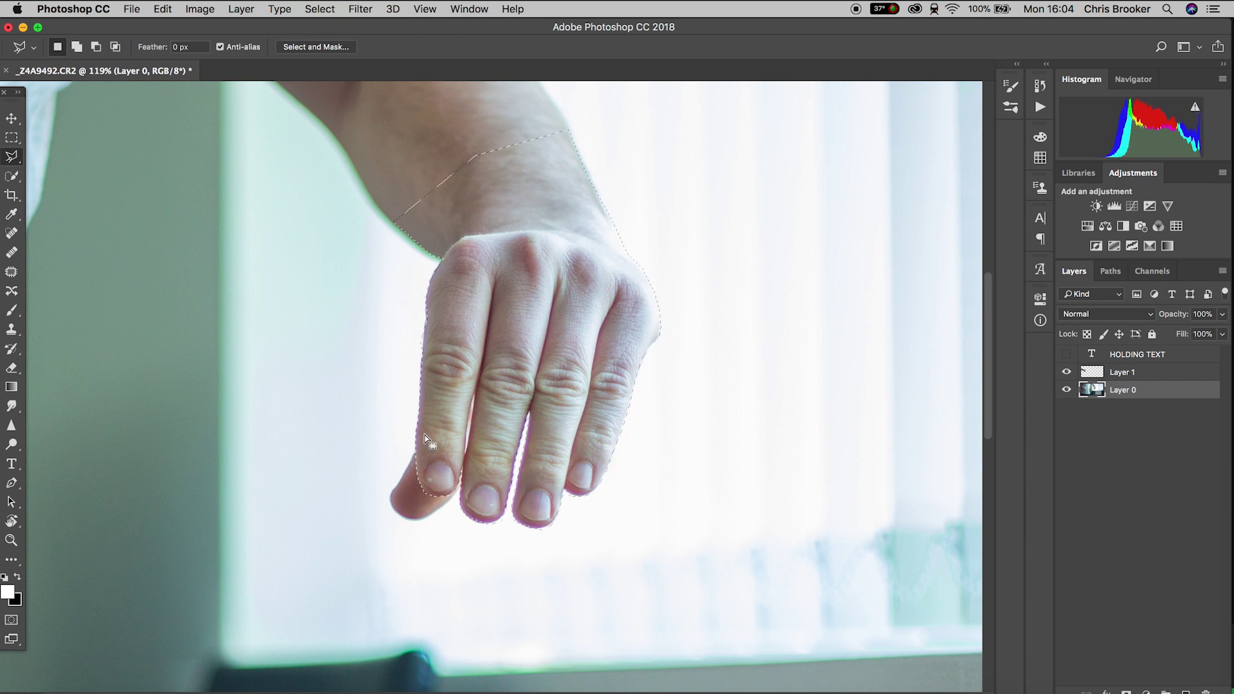
{"action": "key", "text": "super+j"}
- Hide Layer 0 and place the visible HOLDING TEXT layer beneath both hand cutout layers
{"action": "left_click", "coordinate": [1067, 408]}
{"action": "key", "text": "super+0"}
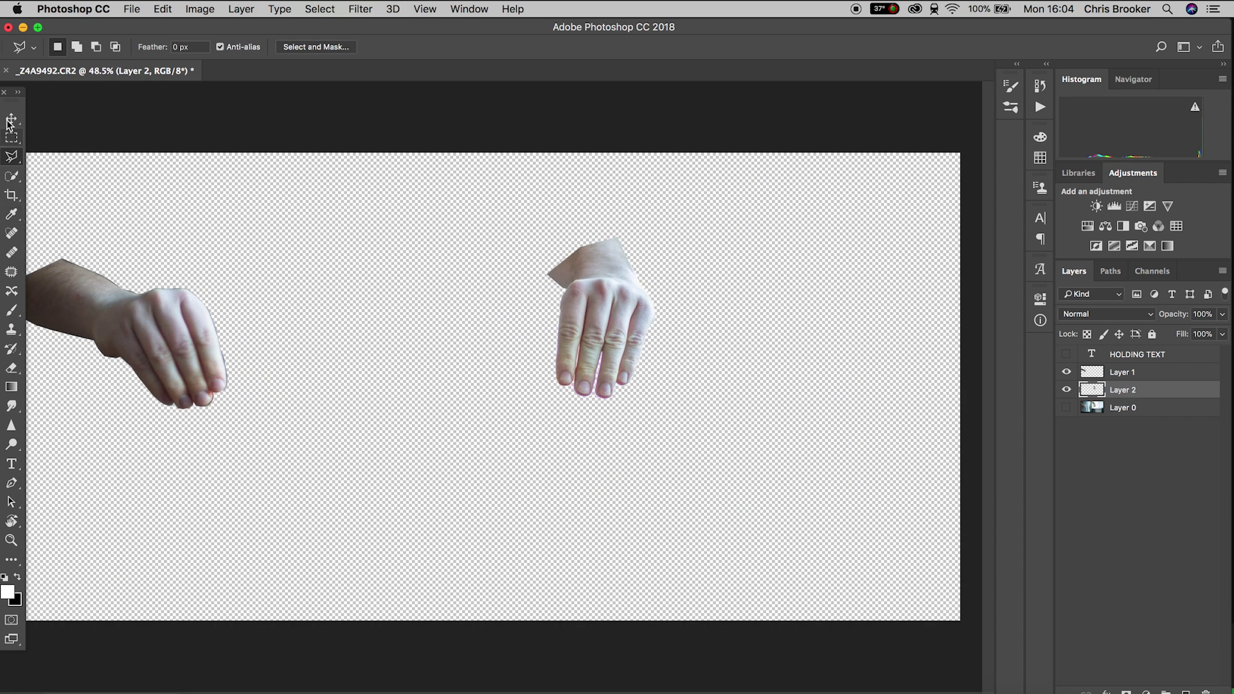
{"action": "left_click", "coordinate": [11, 120]}
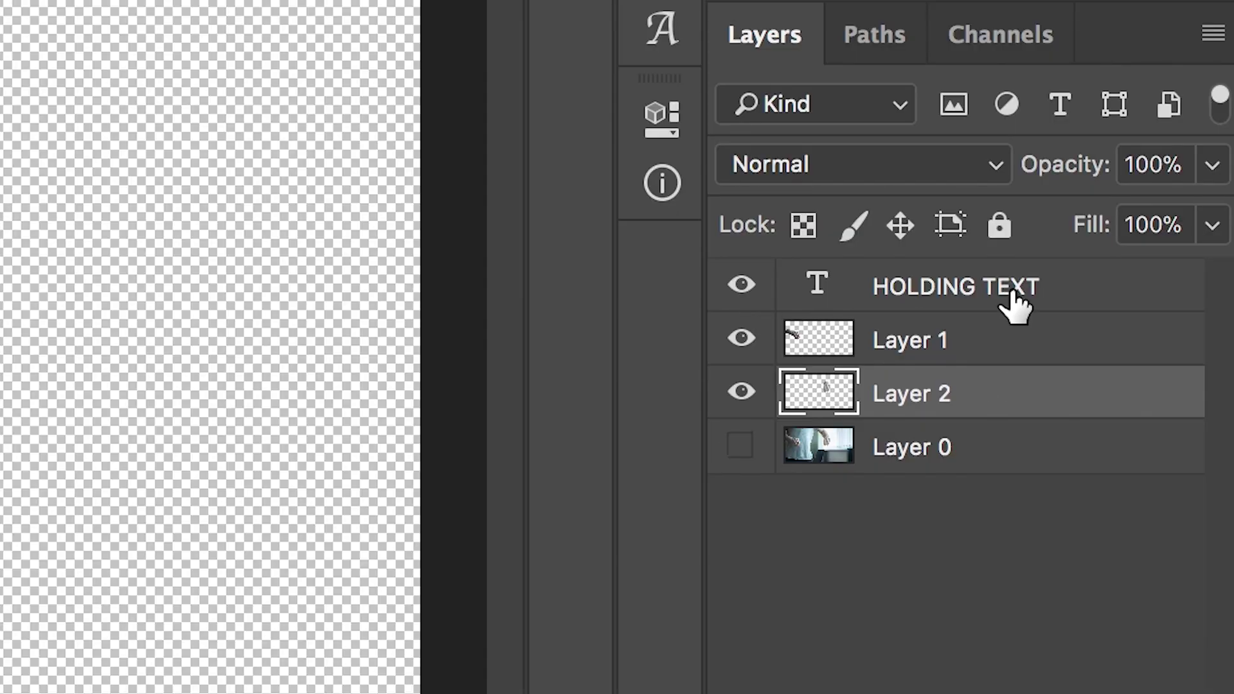
{"action": "mouse_move", "coordinate": [1154, 355]}
{"action": "left_mouse_down"}
{"action": "mouse_move", "coordinate": [1136, 365]}
{"action": "mouse_move", "coordinate": [1151, 376]}
{"action": "left_mouse_up"}
{"action": "left_click_drag", "start_coordinate": [999, 353], "coordinate": [1000, 397]}
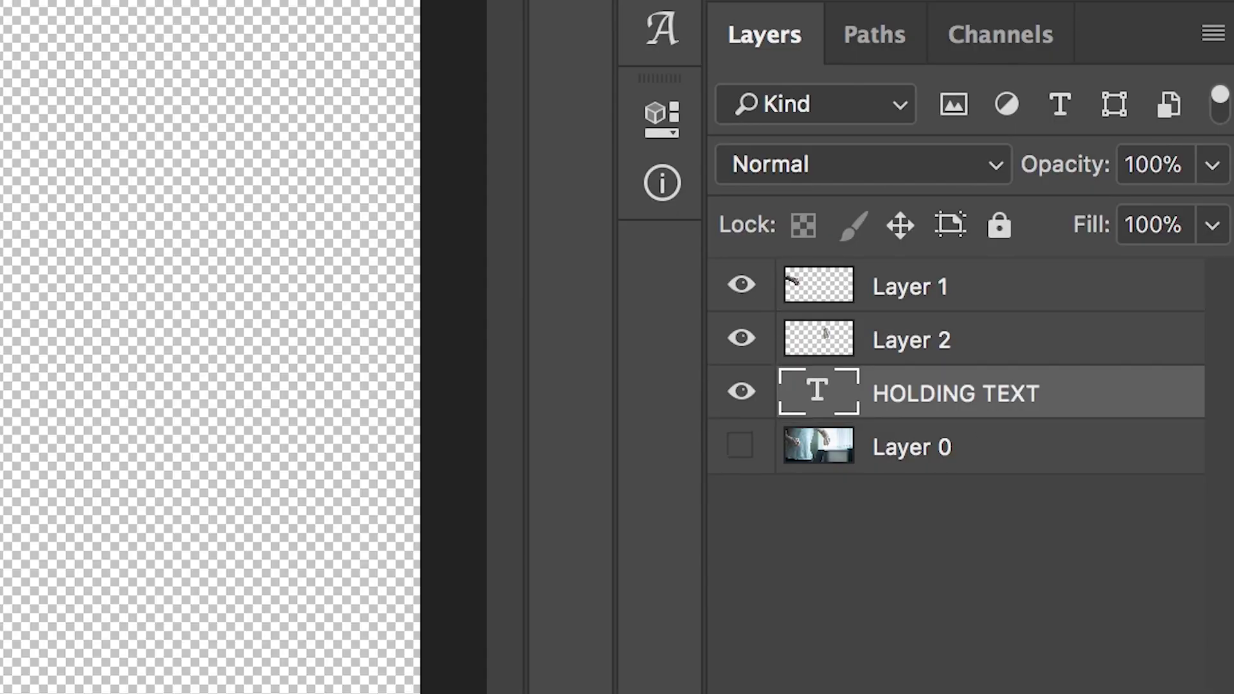
- Reposition the text so the fingers overlap its top edge, and make Layer 0 visible again
{"action": "left_click_drag", "start_coordinate": [633, 417], "coordinate": [611, 419]}
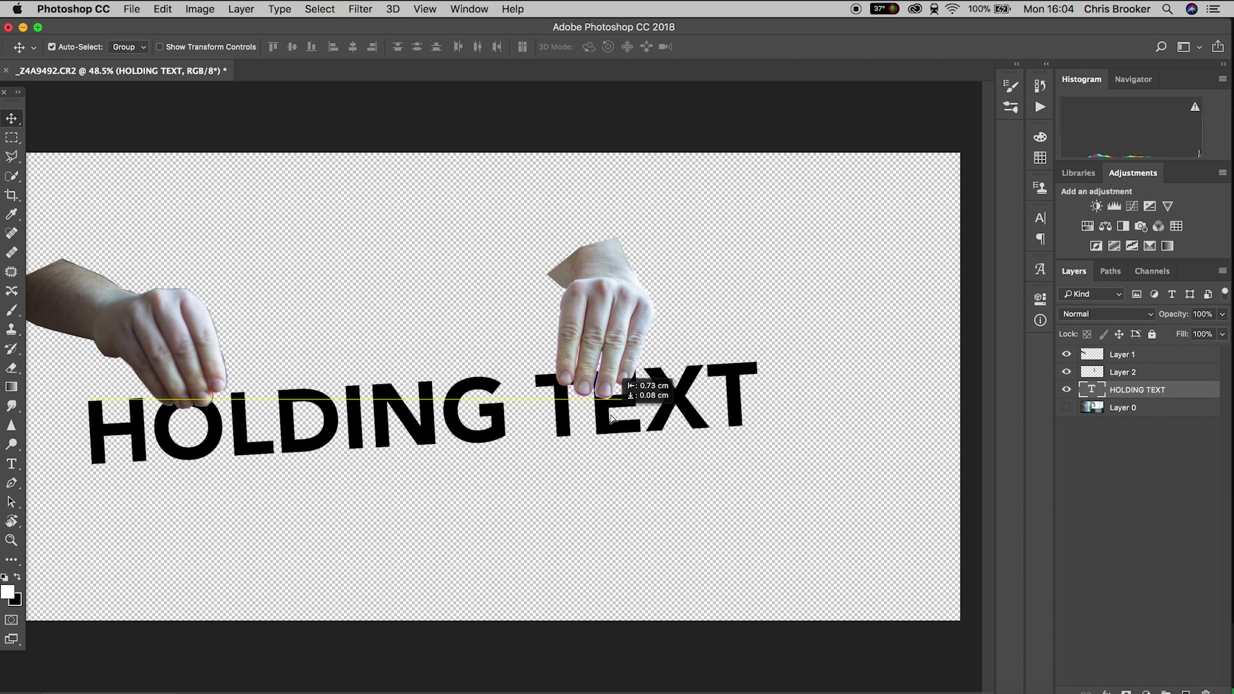
{"action": "left_click_drag", "start_coordinate": [611, 418], "coordinate": [616, 412]}
{"action": "left_click", "coordinate": [1066, 408]}
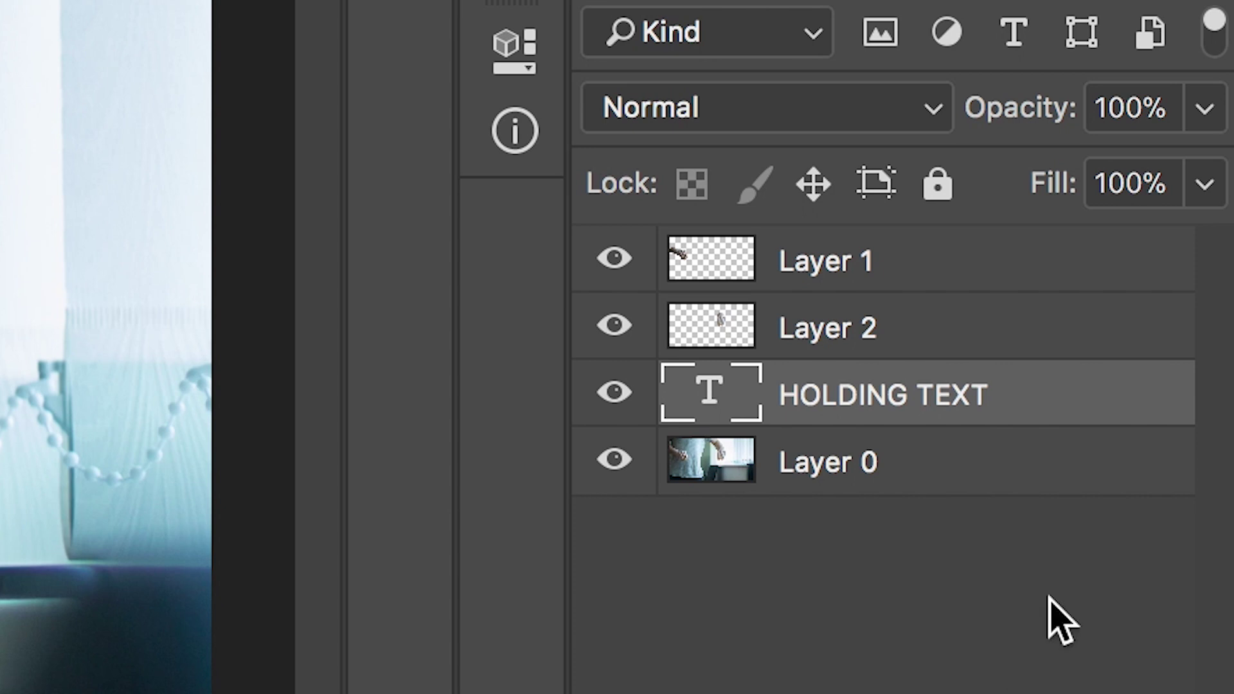
- Place a duplicate of the HOLDING TEXT layer over the lower wall and shrink it to about 73% width and 62% height
{"action": "key", "text": "super+j"}
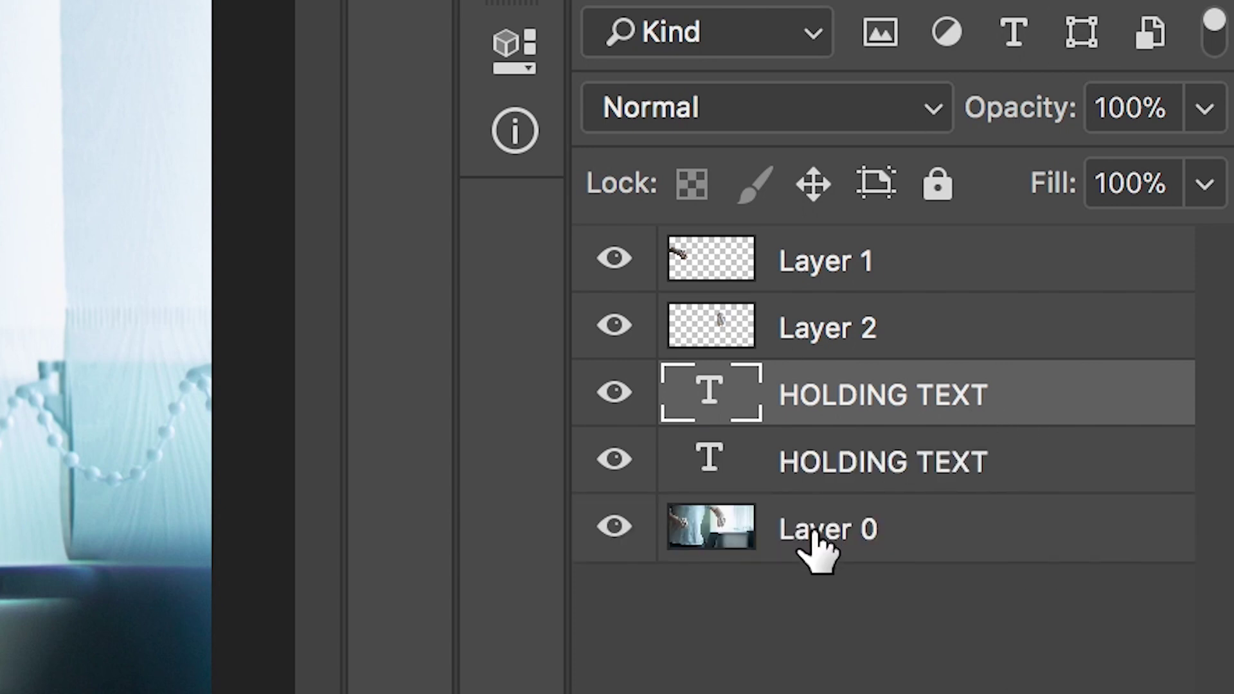
{"action": "left_click_drag", "start_coordinate": [678, 389], "coordinate": [721, 527]}
{"action": "key", "text": "super+t"}
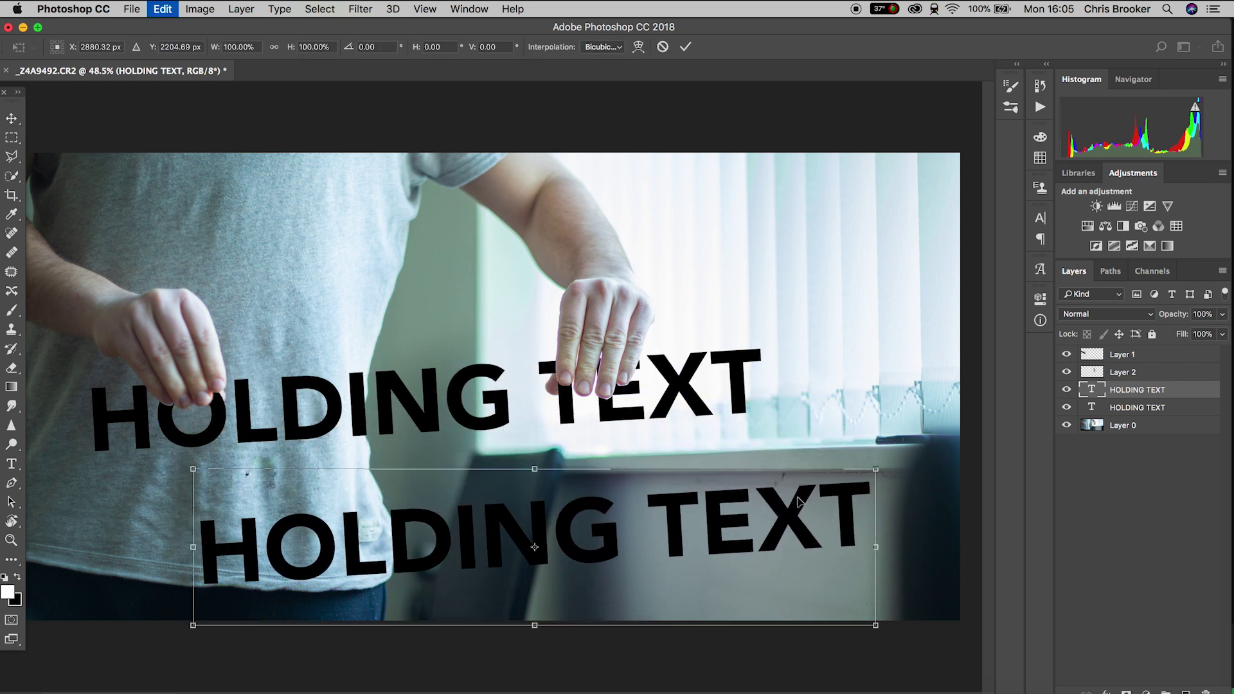
{"action": "left_click_drag", "start_coordinate": [185, 631], "coordinate": [372, 567]}
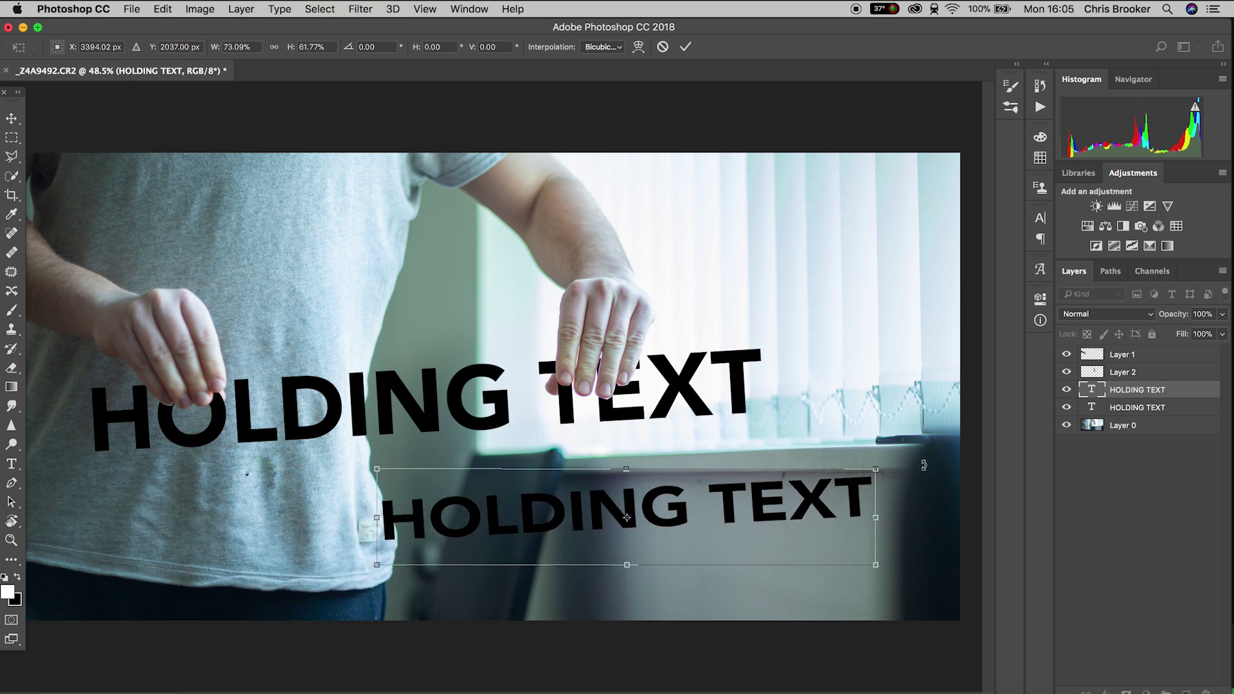
- Rotate the text copy roughly level on the wall below the window and resize it to about 48% width and 70% height
{"action": "left_click_drag", "start_coordinate": [920, 463], "coordinate": [874, 542]}
{"action": "left_click_drag", "start_coordinate": [911, 497], "coordinate": [919, 505]}
{"action": "left_click_drag", "start_coordinate": [724, 576], "coordinate": [724, 586]}
{"action": "left_click_drag", "start_coordinate": [873, 546], "coordinate": [893, 552]}
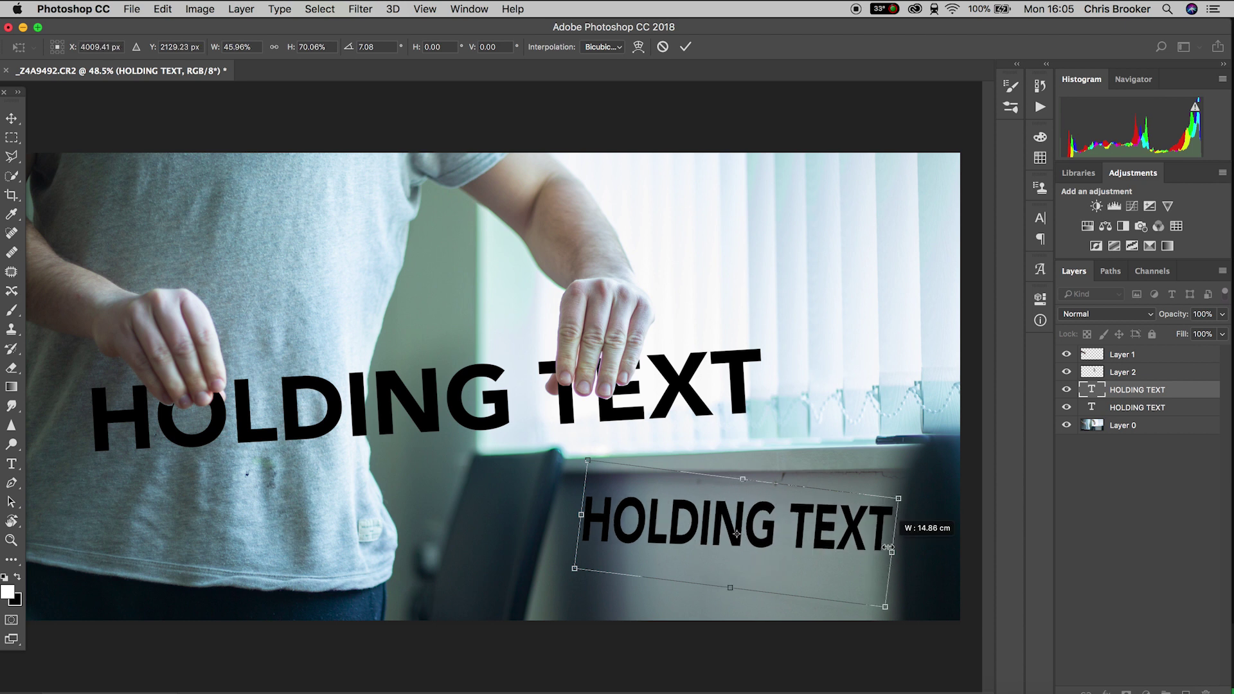
{"action": "left_click_drag", "start_coordinate": [582, 513], "coordinate": [567, 517]}
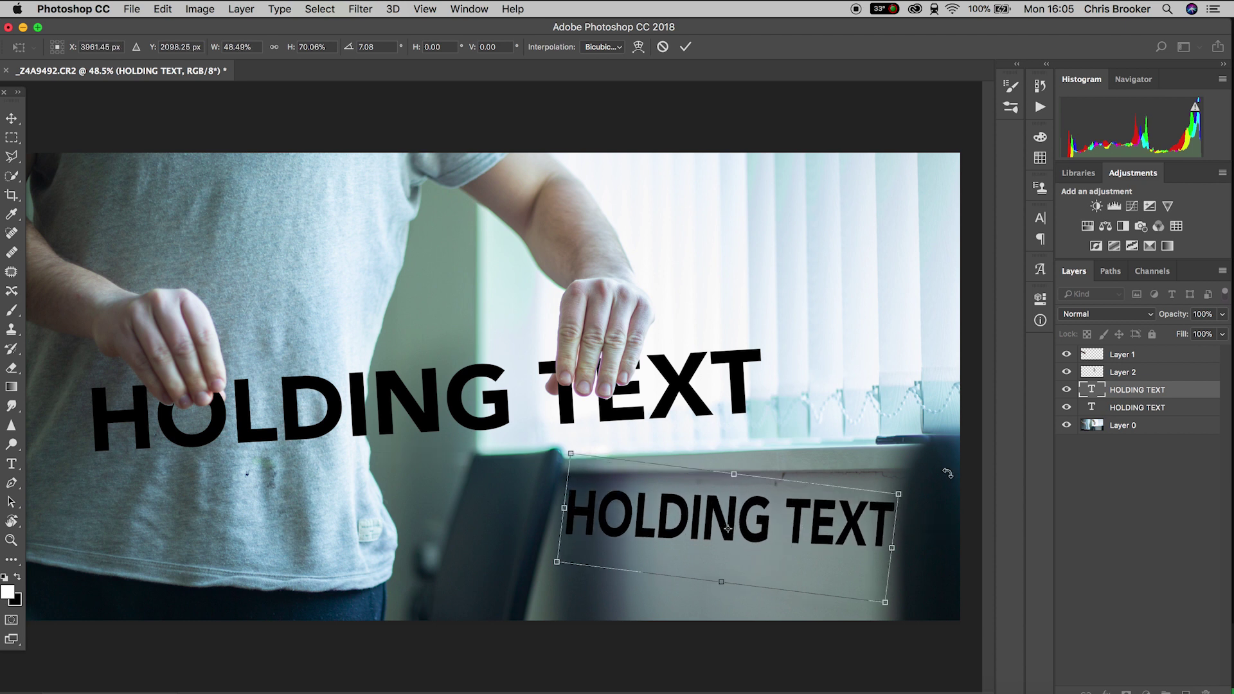
{"action": "left_click_drag", "start_coordinate": [935, 476], "coordinate": [932, 470]}
{"action": "key", "text": "Return"}
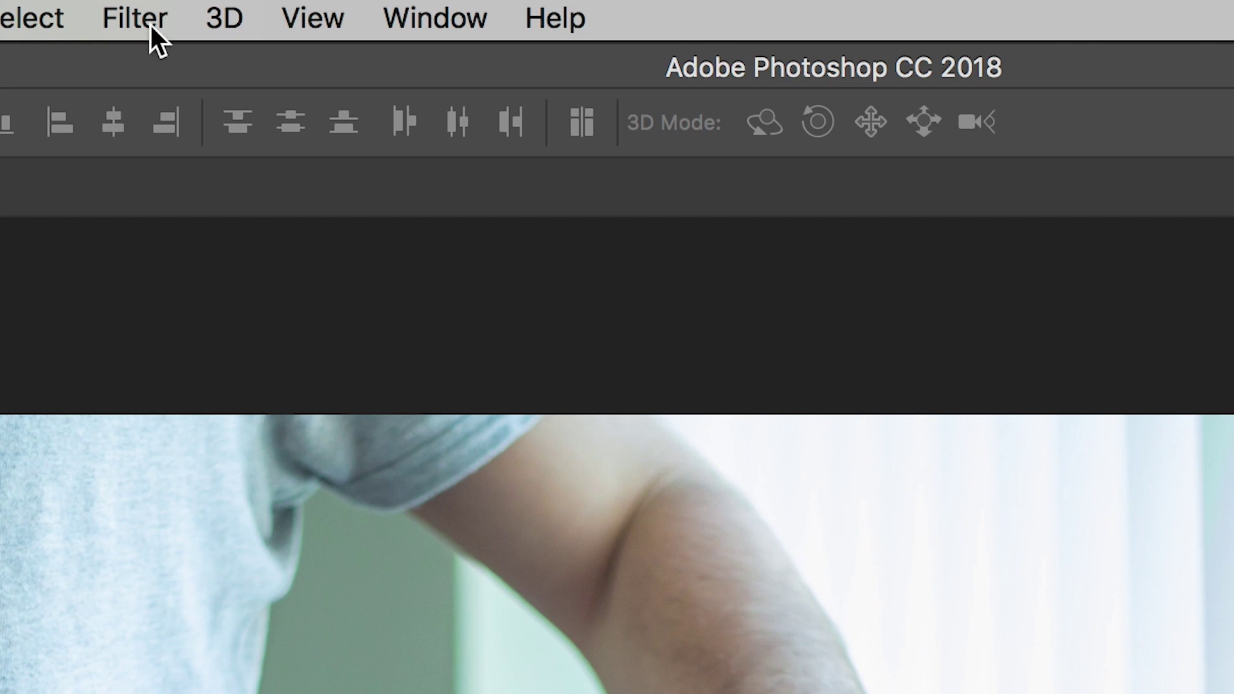
- Apply a Lens Blur to the text copy on the wall with a Triangle (3) iris and a near-maximum radius
{"action": "left_click", "coordinate": [150, 25]}
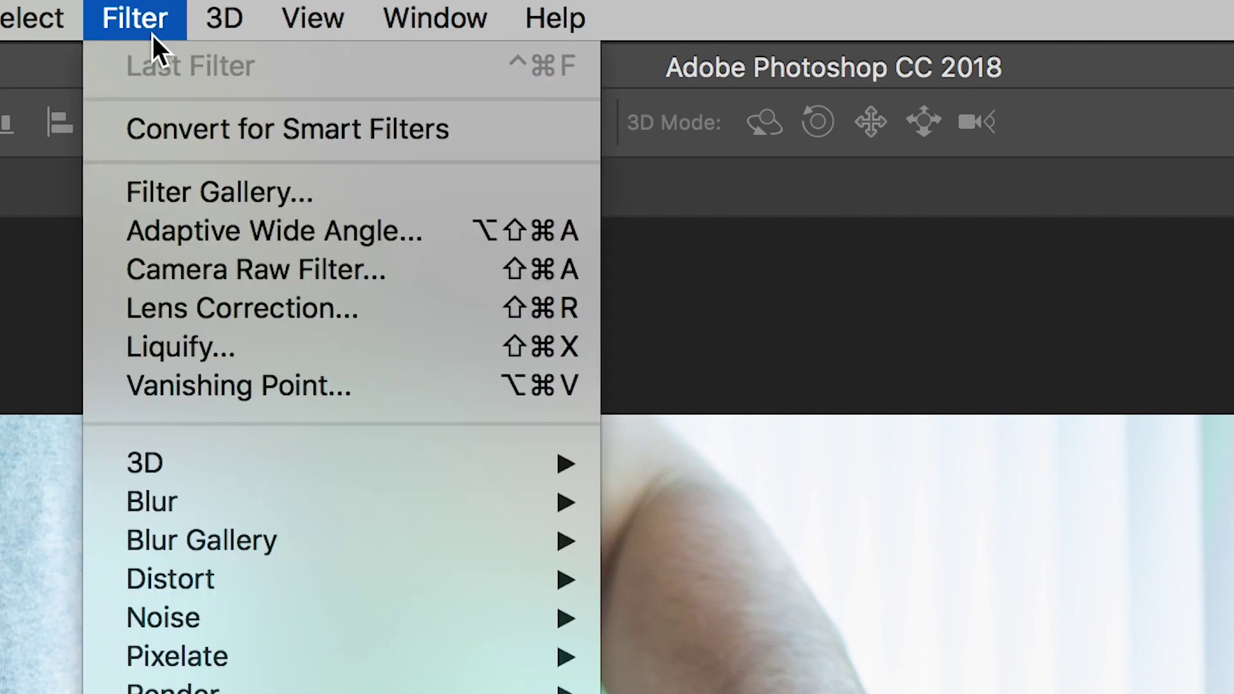
{"action": "mouse_move", "coordinate": [427, 502]}
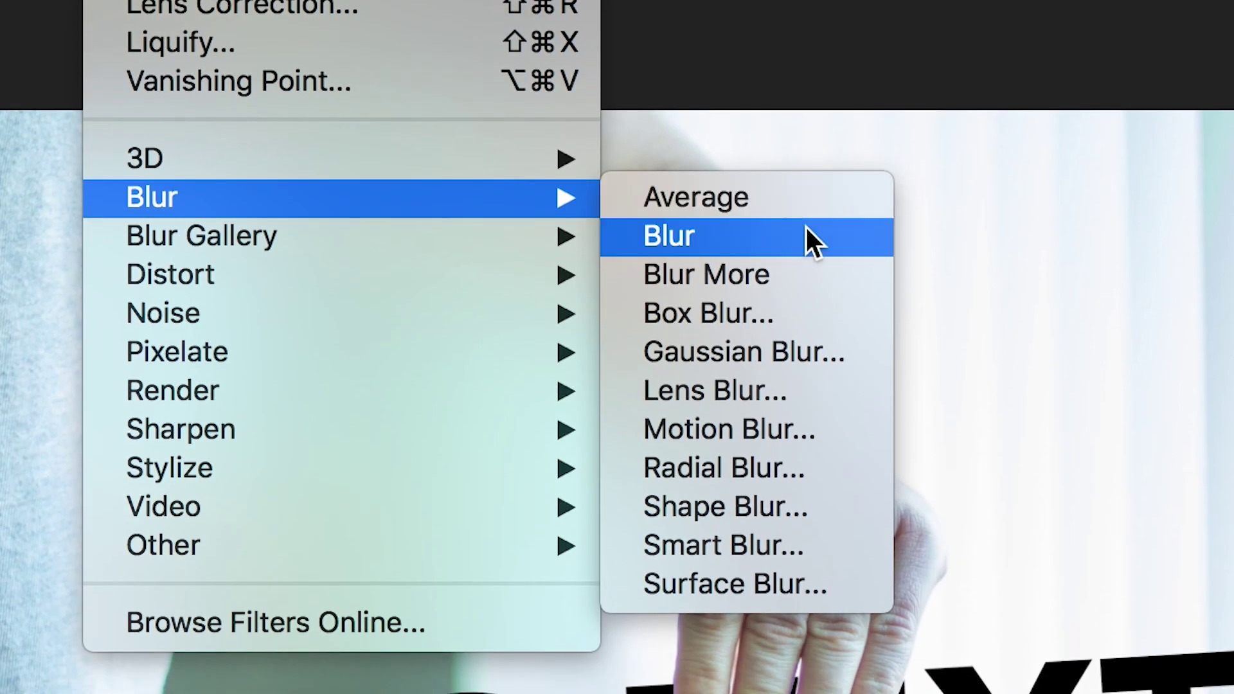
{"action": "left_click", "coordinate": [819, 388]}
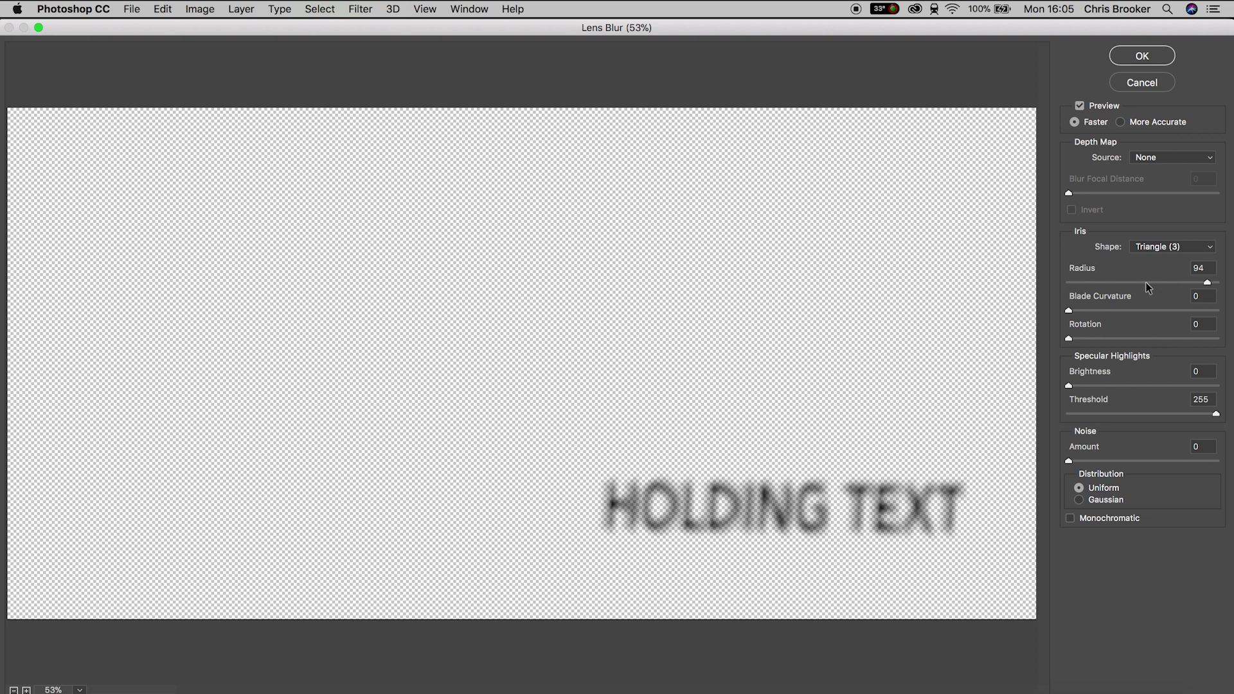
{"action": "left_click_drag", "start_coordinate": [1208, 282], "coordinate": [1219, 282]}
{"action": "left_click", "coordinate": [1146, 59]}
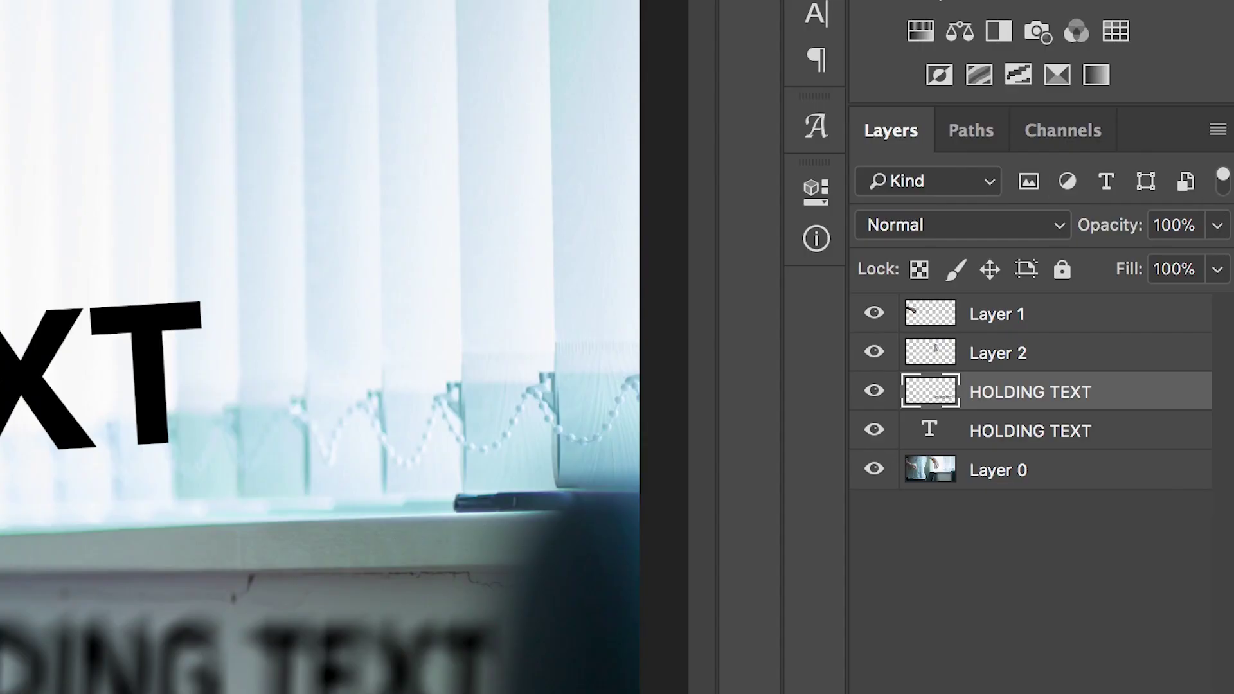
- Lower the blurred text copy's opacity to 24% and deselect all layers
{"action": "left_click", "coordinate": [1223, 314]}
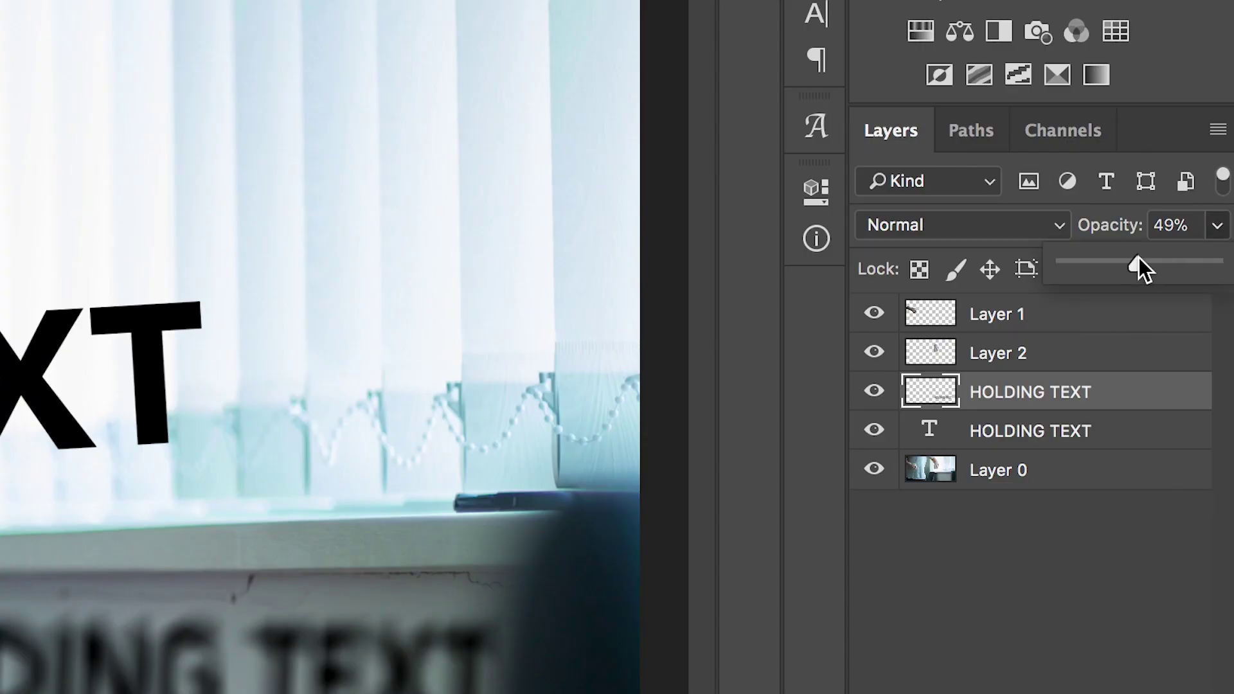
{"action": "left_click_drag", "start_coordinate": [1111, 263], "coordinate": [1101, 263]}
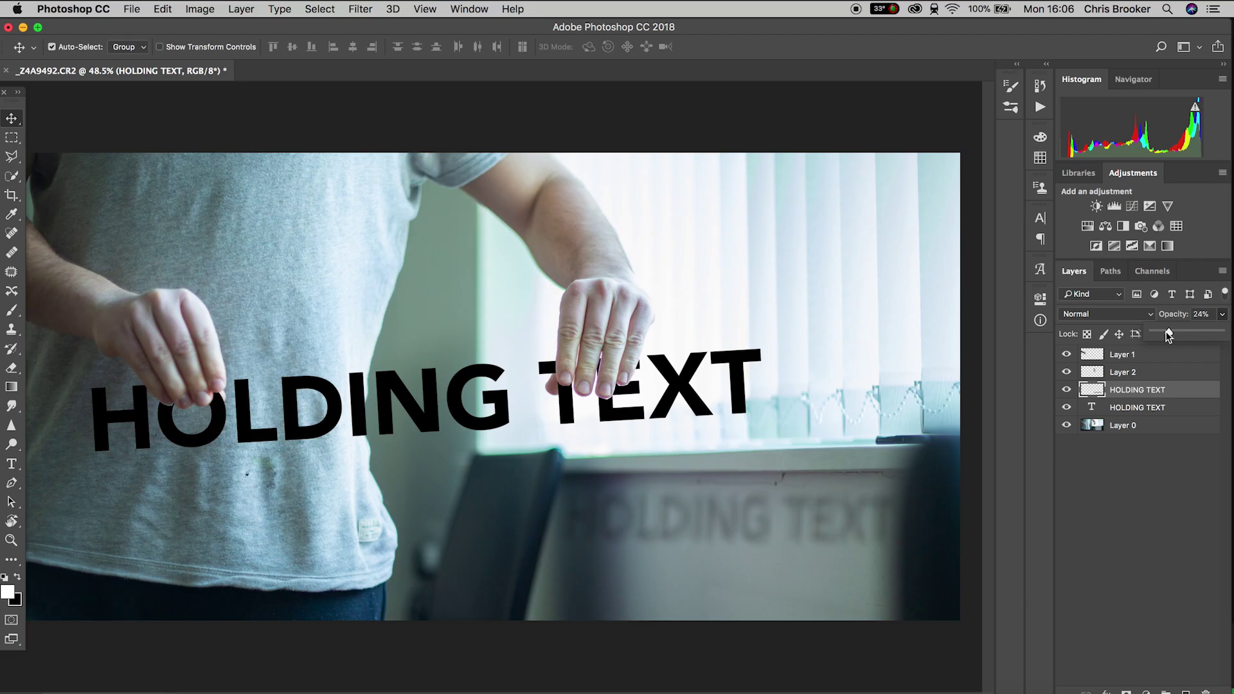
{"action": "left_click", "coordinate": [1172, 467]}
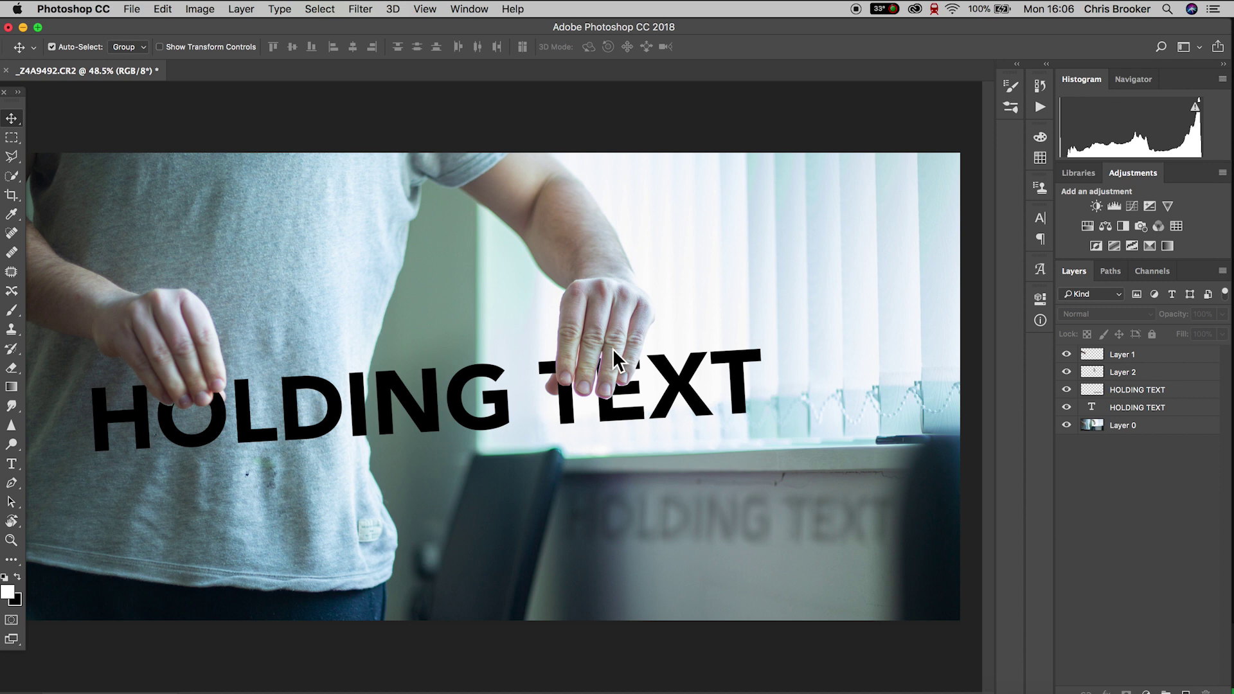
{"action": "scroll", "coordinate": [553, 398], "scroll_direction": "down", "scroll_amount": 3}
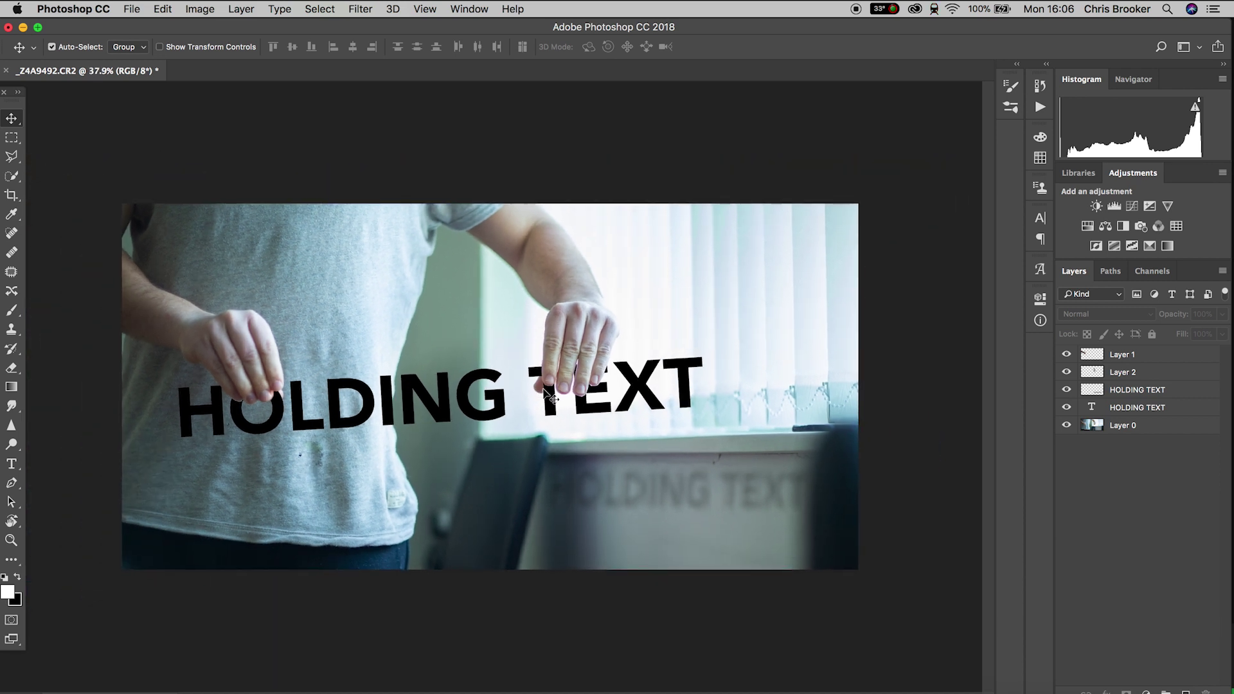